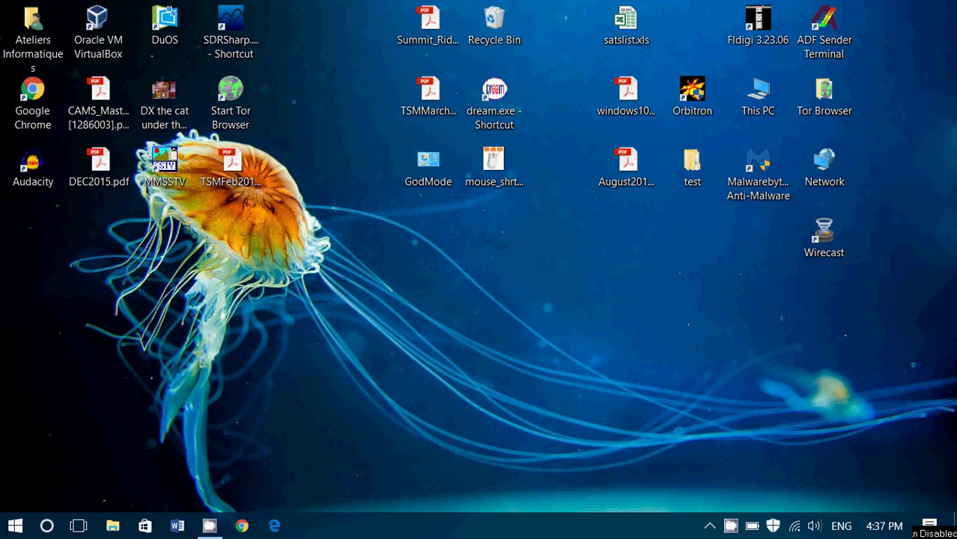
Launch Device Manager from Win+X and expand Computer, Disk drives, Display, DVD/CD-ROM, HID and Network categories.
right_click(6, 531)
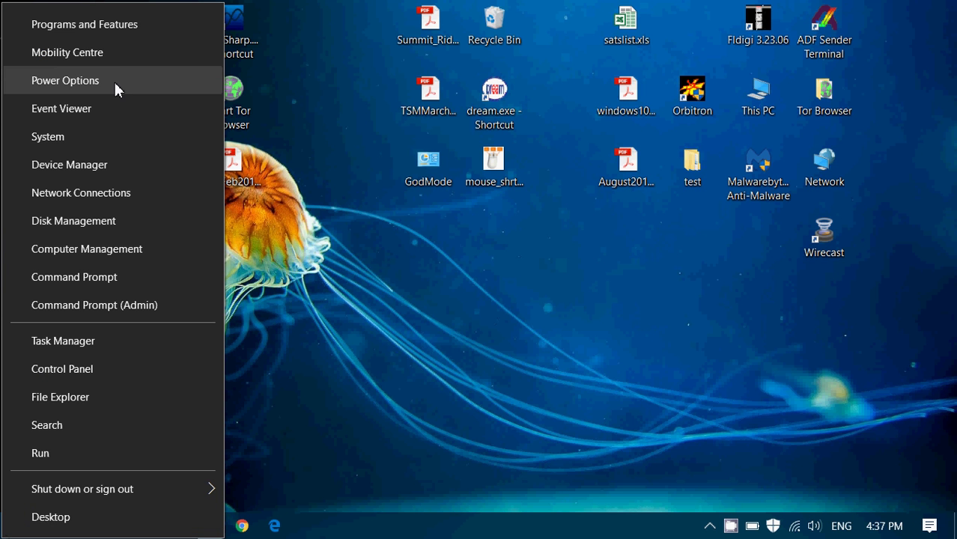
left_click(106, 164)
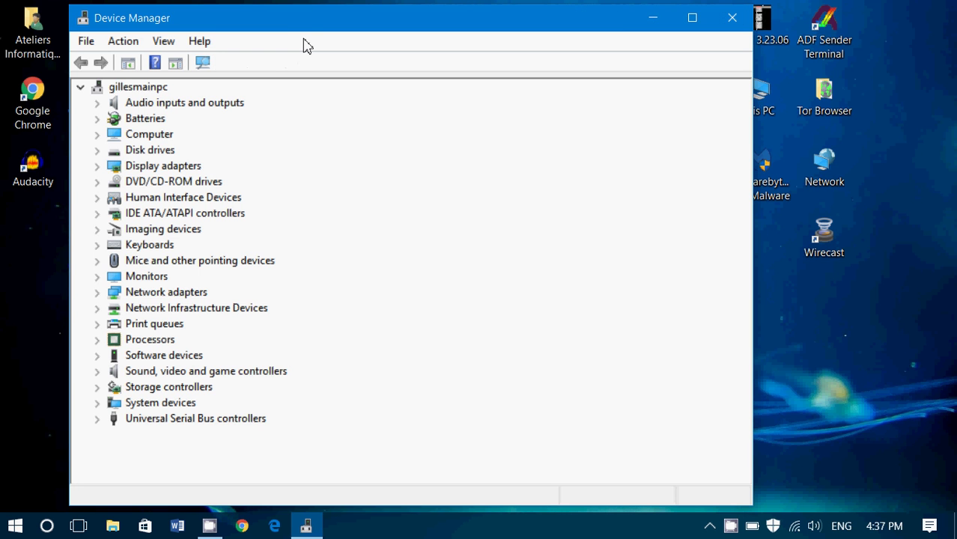
left_click(96, 135)
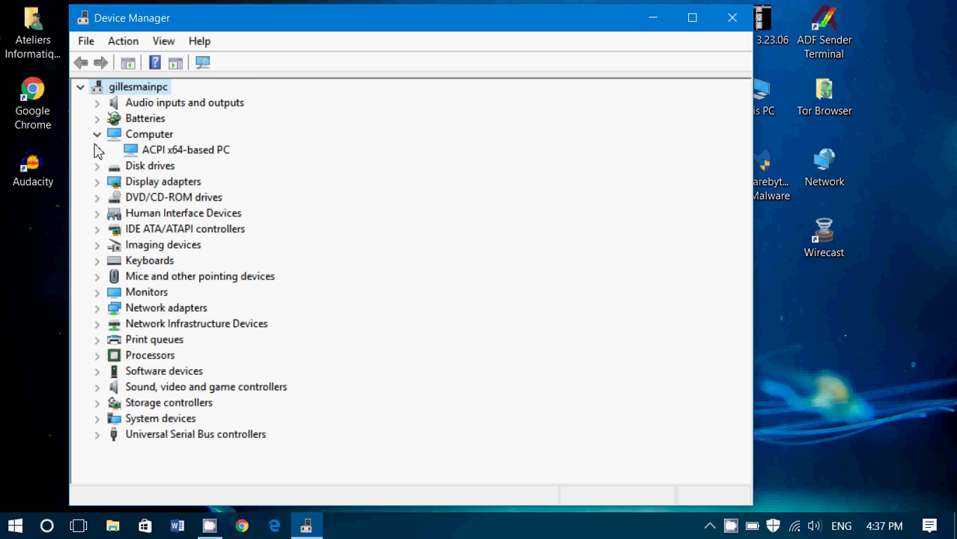
left_click(96, 166)
left_click(96, 198)
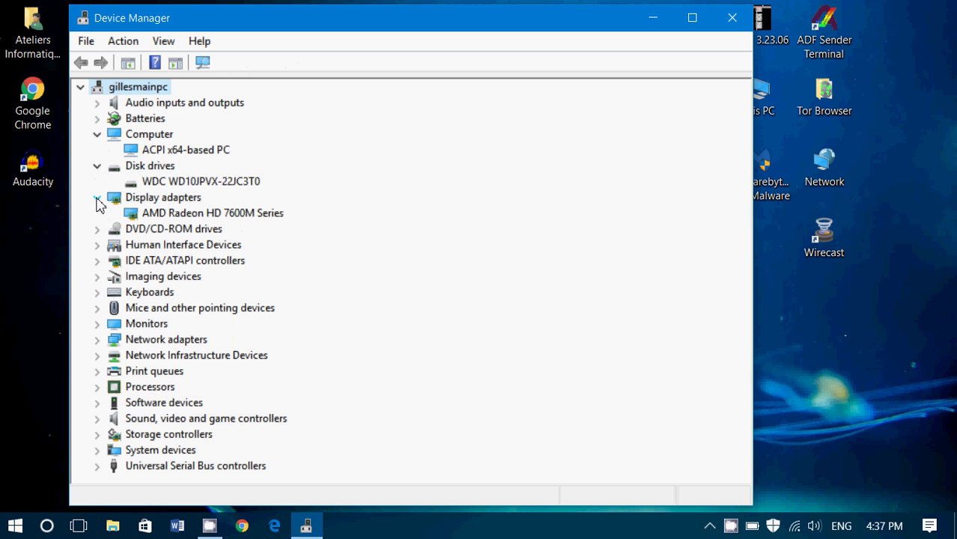
left_click(96, 229)
left_click(97, 261)
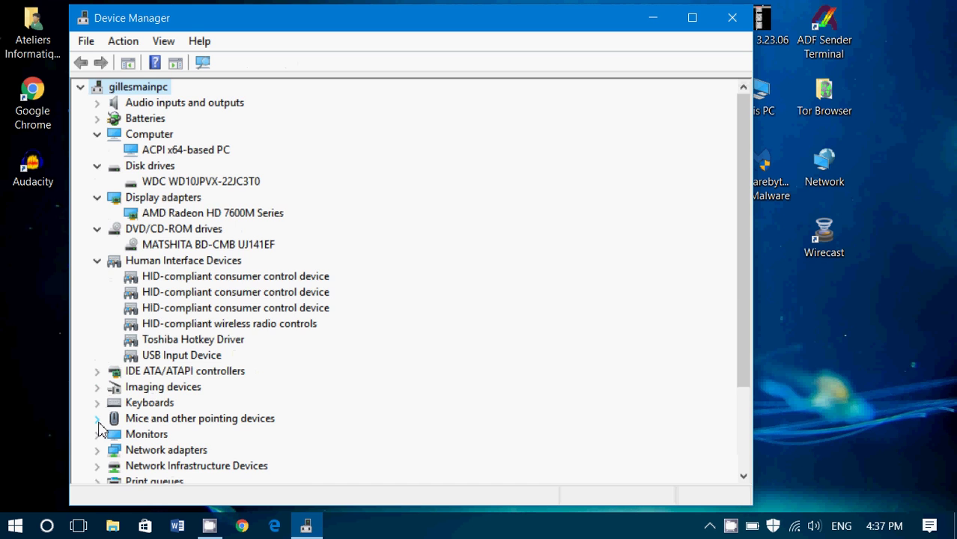
scroll(101, 426, "down", 1)
scroll(101, 426, "down", 2)
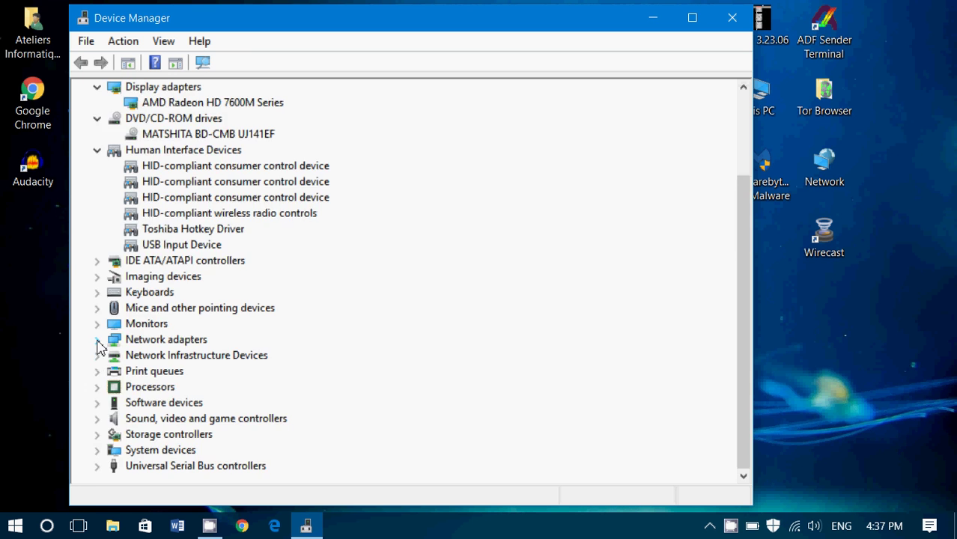
left_click(97, 341)
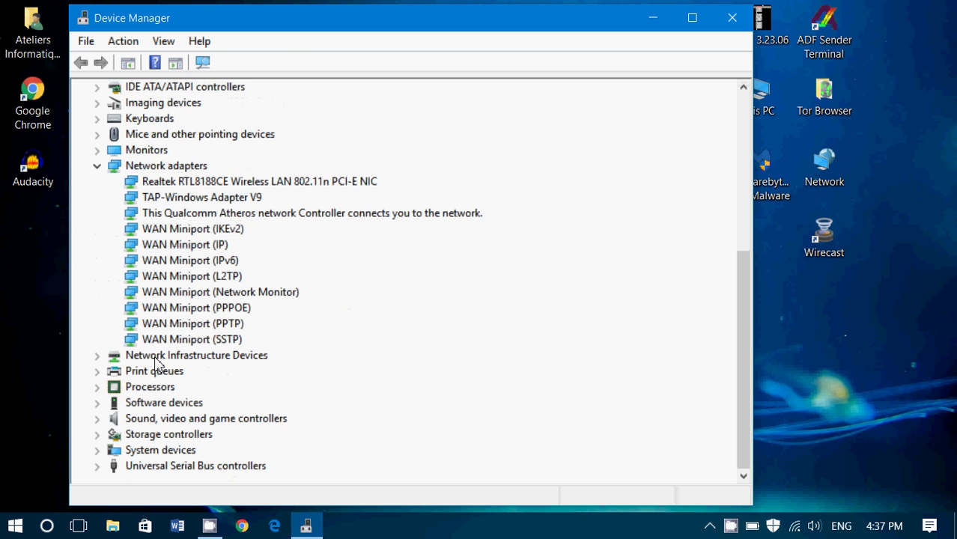
scroll(98, 434, "up", 6)
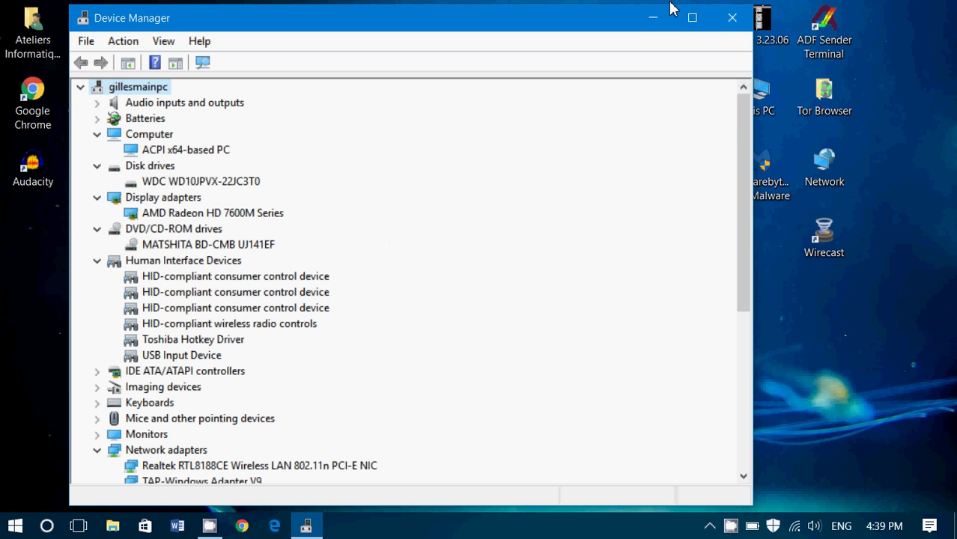
Exit Device Manager and restore the CamStudio recorder window from its tray icon.
left_click(732, 17)
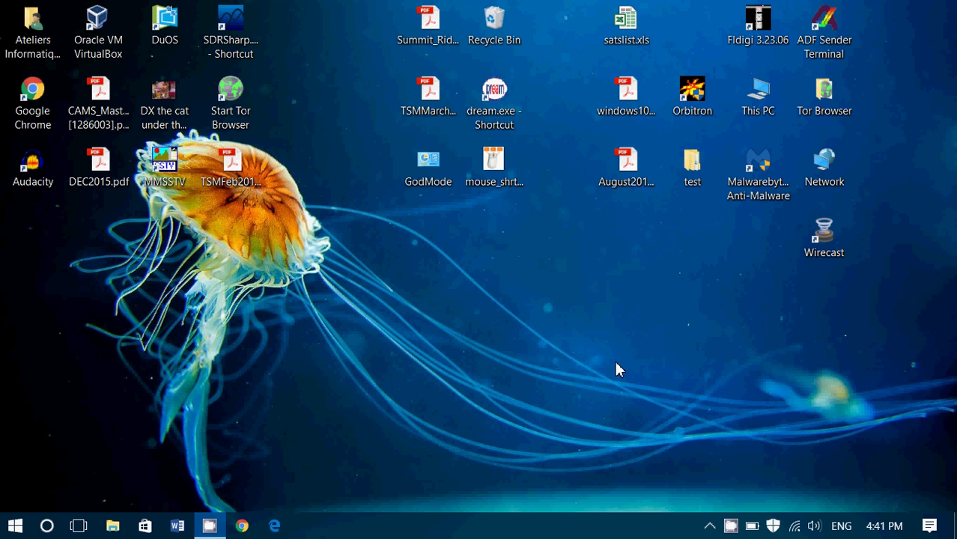
left_click(731, 526)
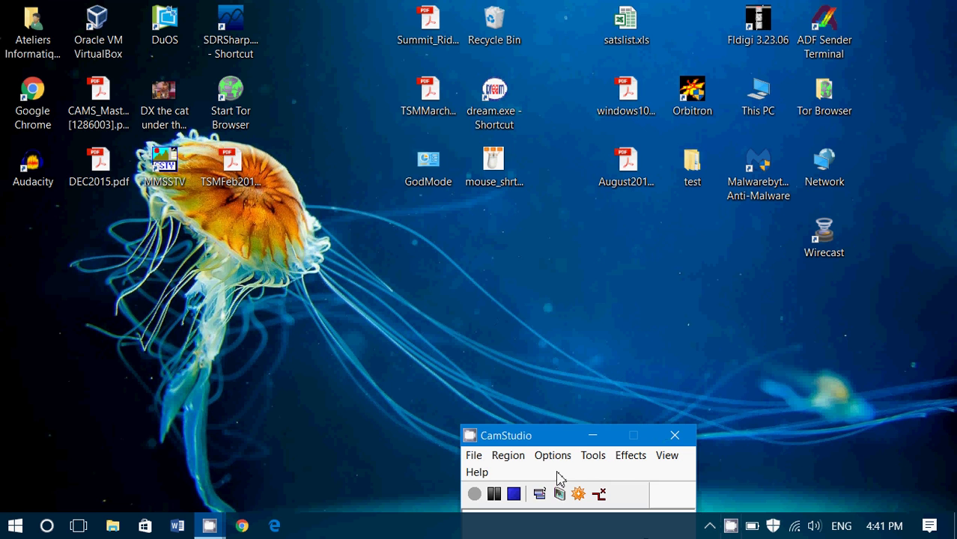